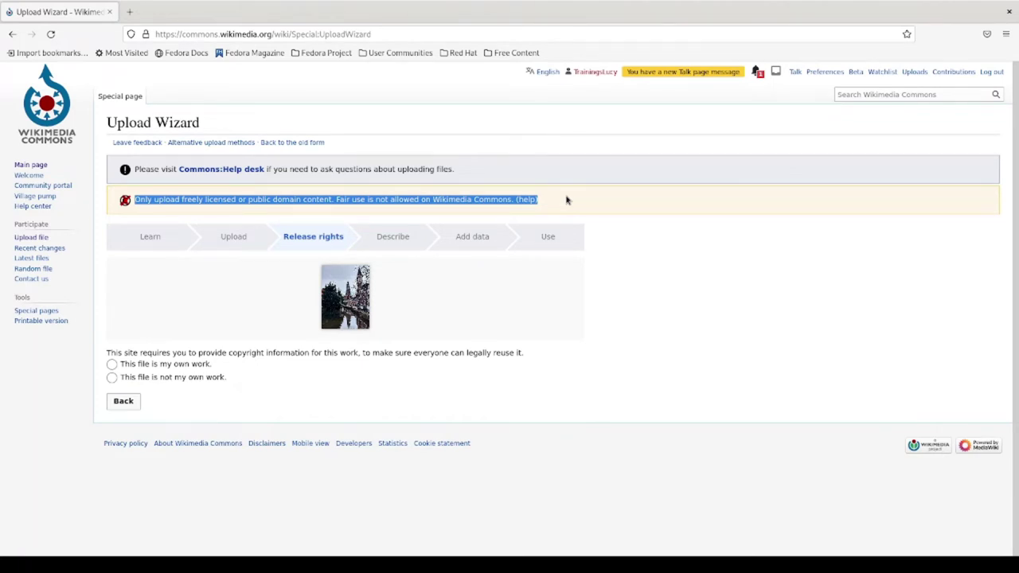
Step: Show the alternative Creative Commons licences for releasing the photo as own work
left_click_drag(365, 437, 526, 437)
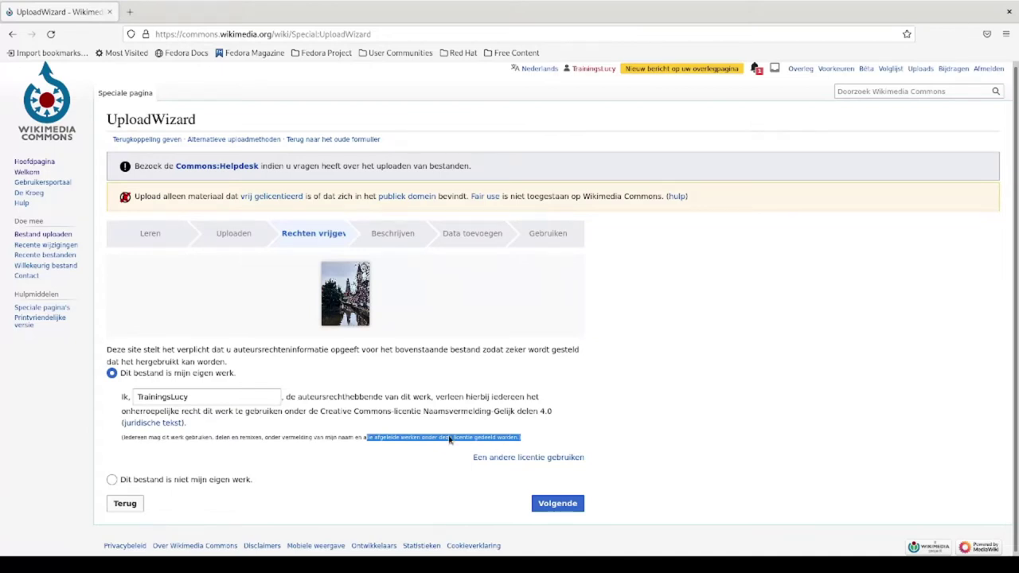
left_click(519, 460)
scroll(644, 410, "down", 1)
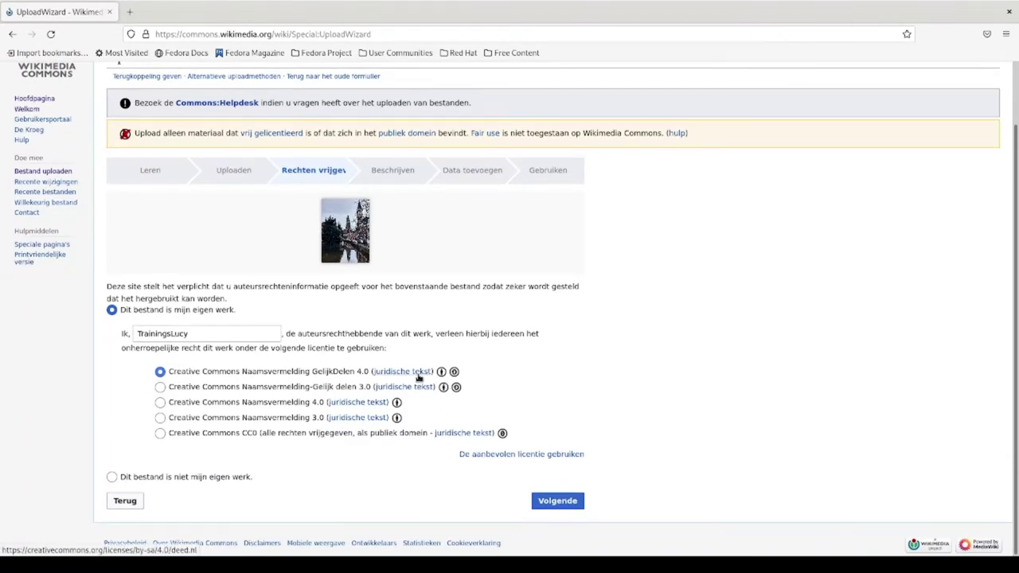
Step: Open the Creative Commons CC0 legal text, look through the deed, and return to the upload form
left_click(465, 432)
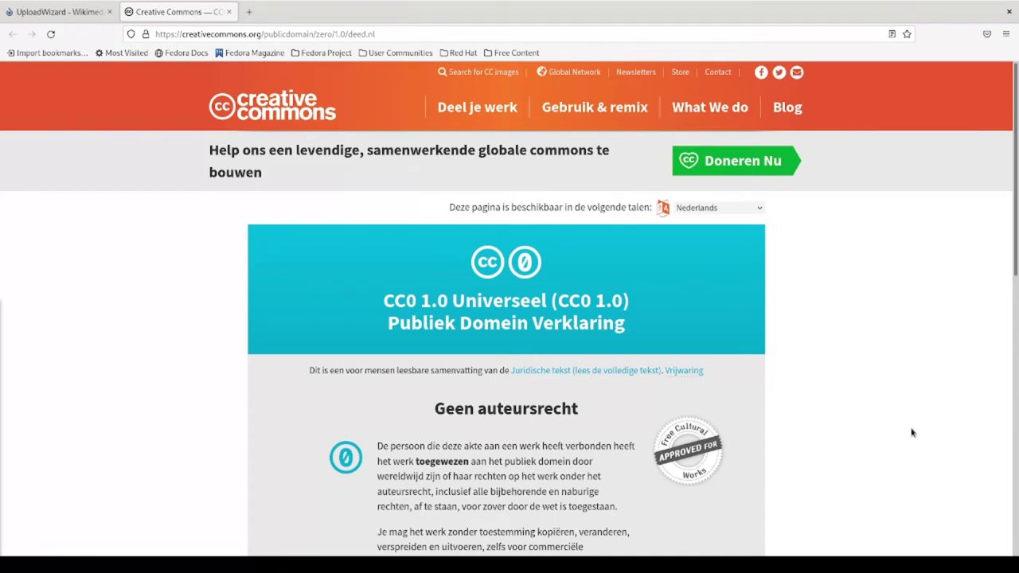
scroll(912, 432, "down", 6)
scroll(920, 426, "up", 6)
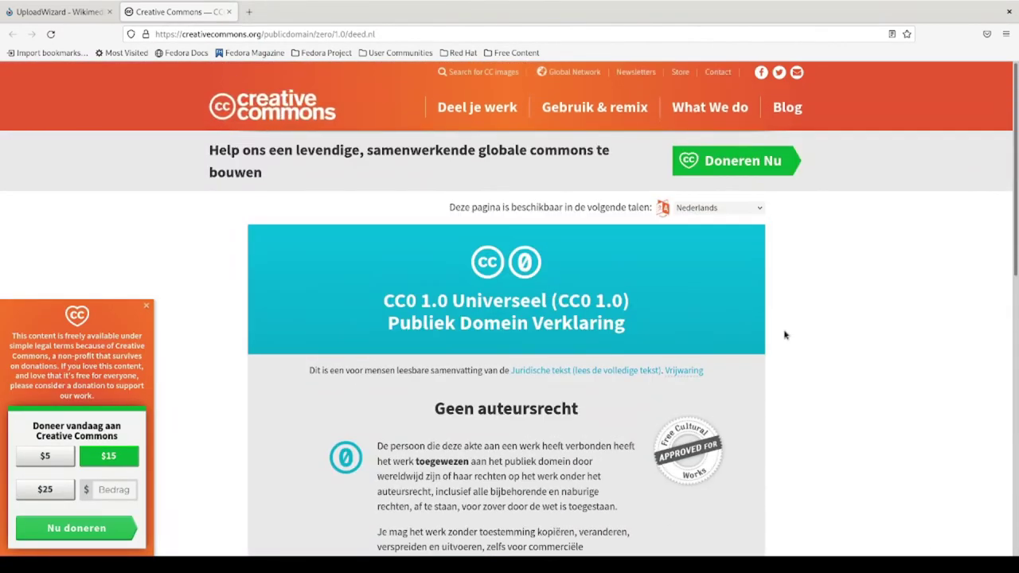
left_click(229, 11)
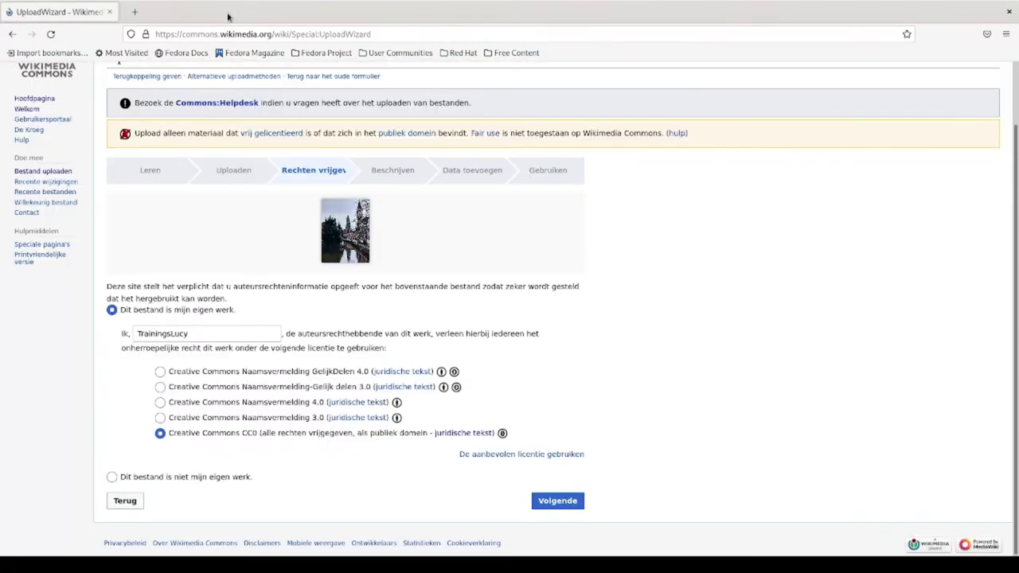
Step: Choose the licence Creative Commons Naamsvermelding GelijkDelen 4.0 and continue to the description stage
left_click(160, 372)
left_click(563, 503)
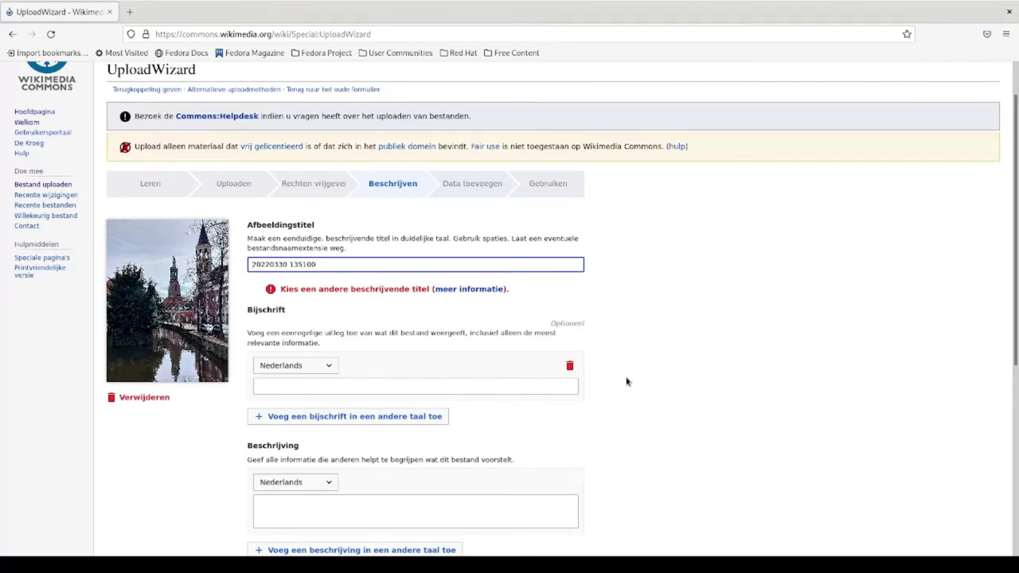
Step: Replace the image title with "Zicht op Amersfoort" and enter "Amersfoort" as the Dutch caption
key("ctrl+a")
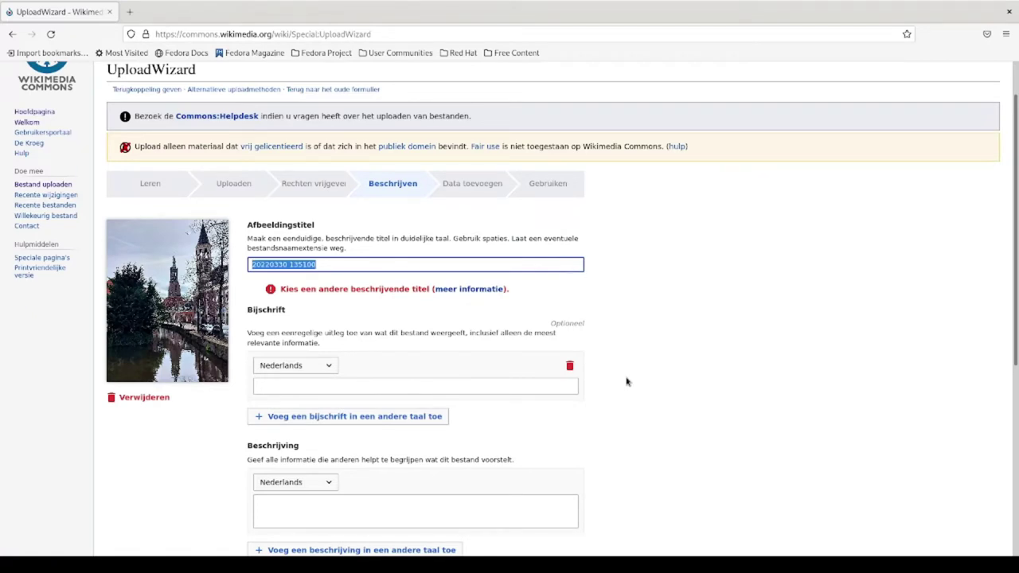
type("Zicht op Amersfoort")
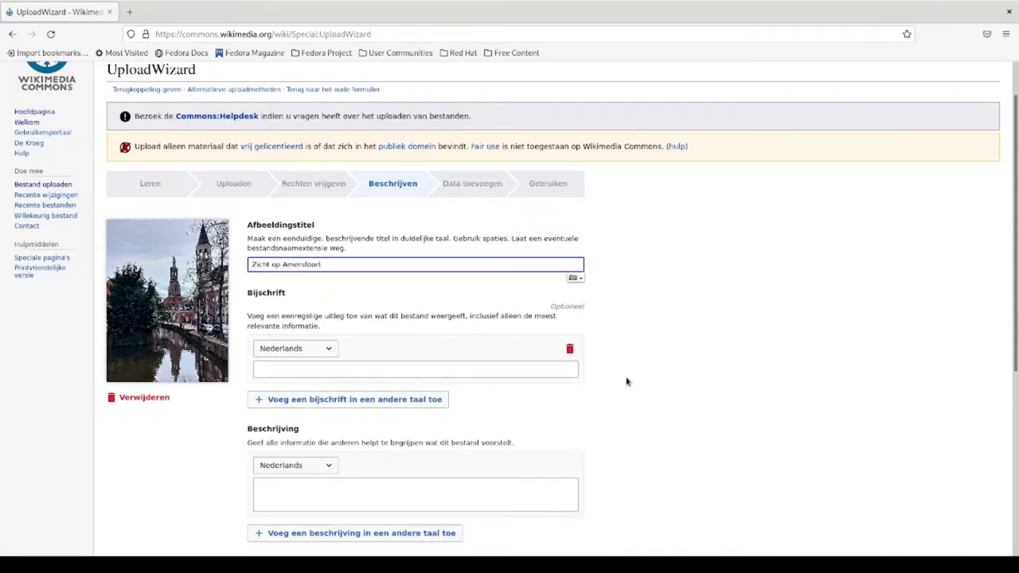
left_click(290, 372)
type("Amersfoort")
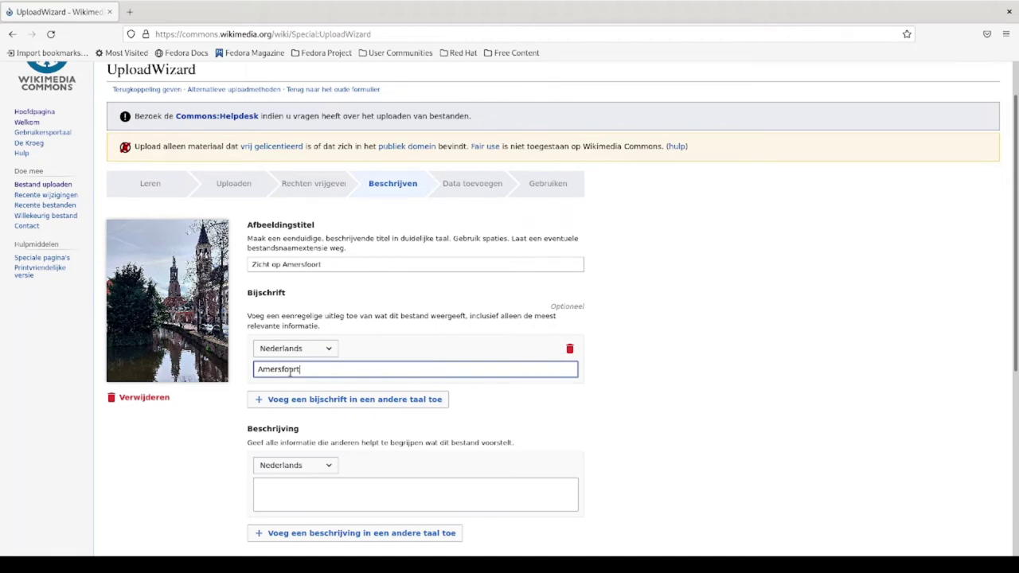
Step: Add a second caption entry for English, look at the available caption languages, and keep Engels
left_click(289, 399)
left_click(328, 397)
left_click(291, 393)
left_click(293, 377)
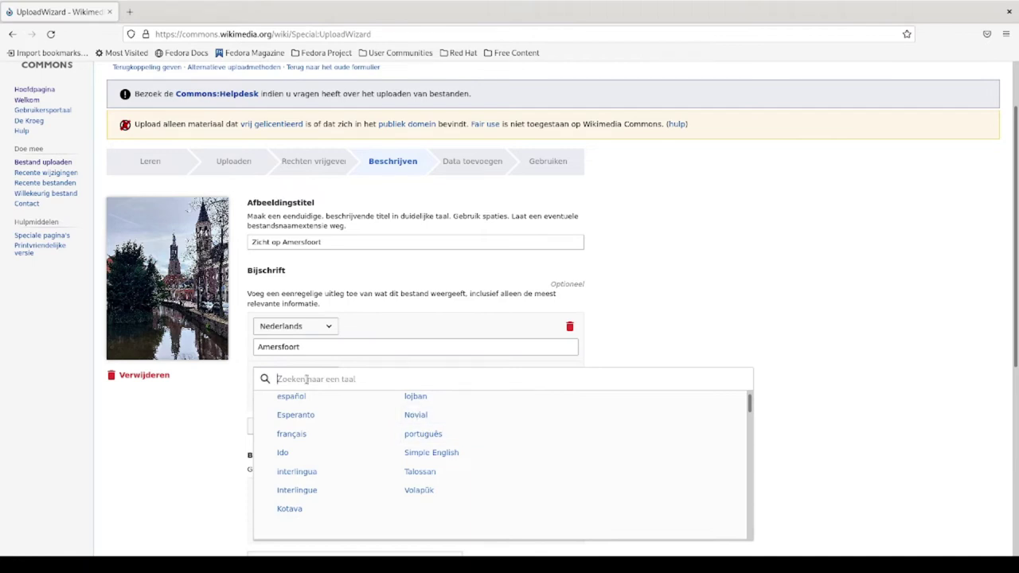
left_click(851, 366)
Step: Enter "Zicht op Amersfoort in maart" as the Dutch description of the photo
scroll(514, 392, "down", 2)
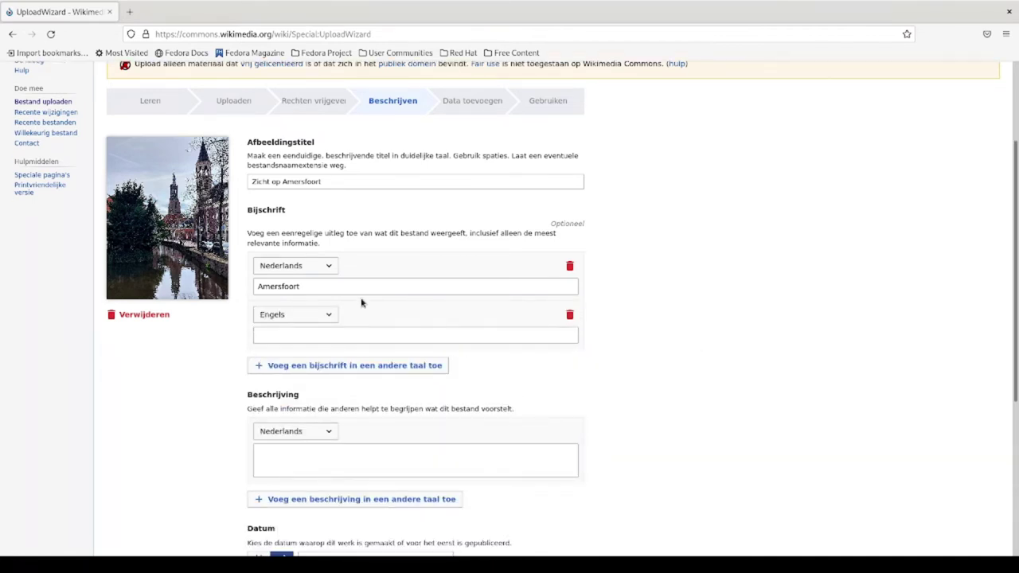
scroll(361, 302, "down", 2)
left_click(298, 391)
type("Zic")
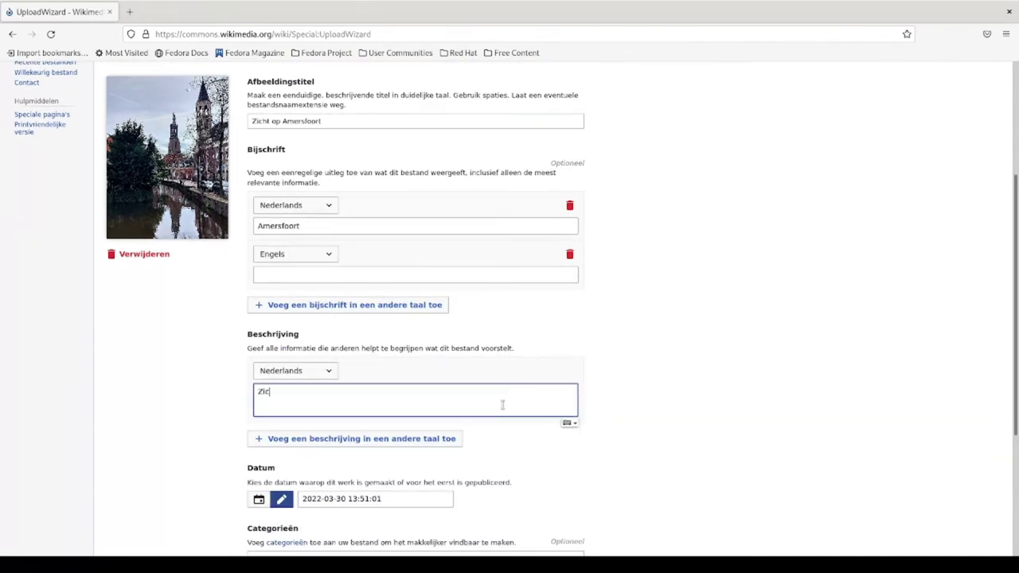
type("ht op Amersfoort in maart")
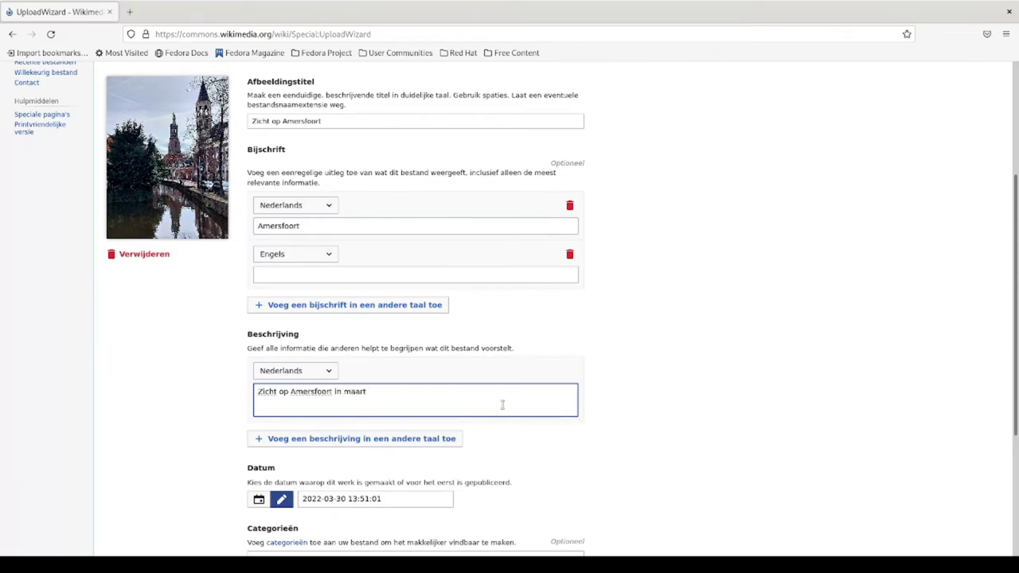
Step: Check the date and time recorded for when the photo was made
scroll(502, 405, "down", 3)
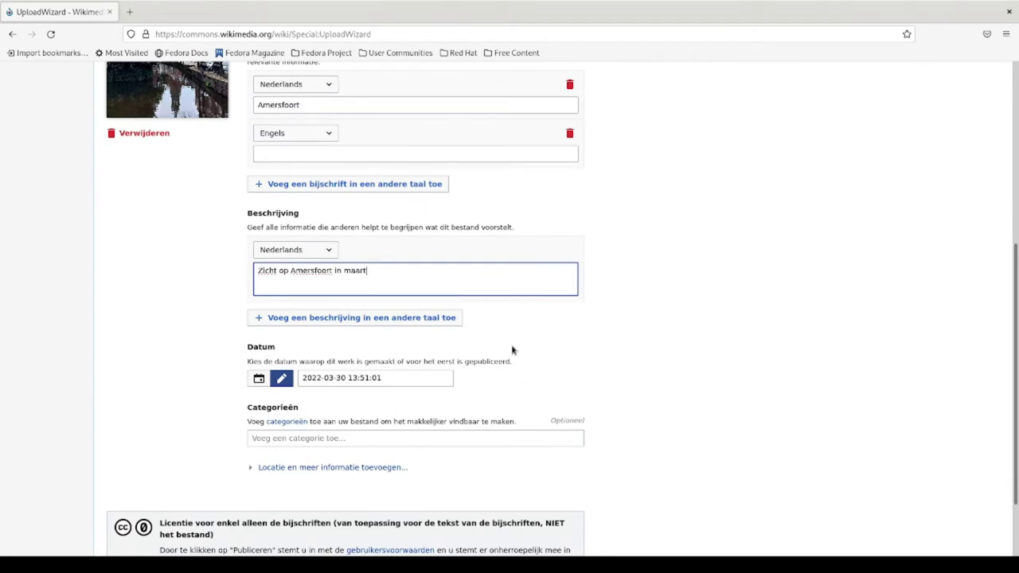
left_click(303, 379)
left_click_drag(347, 379, 391, 381)
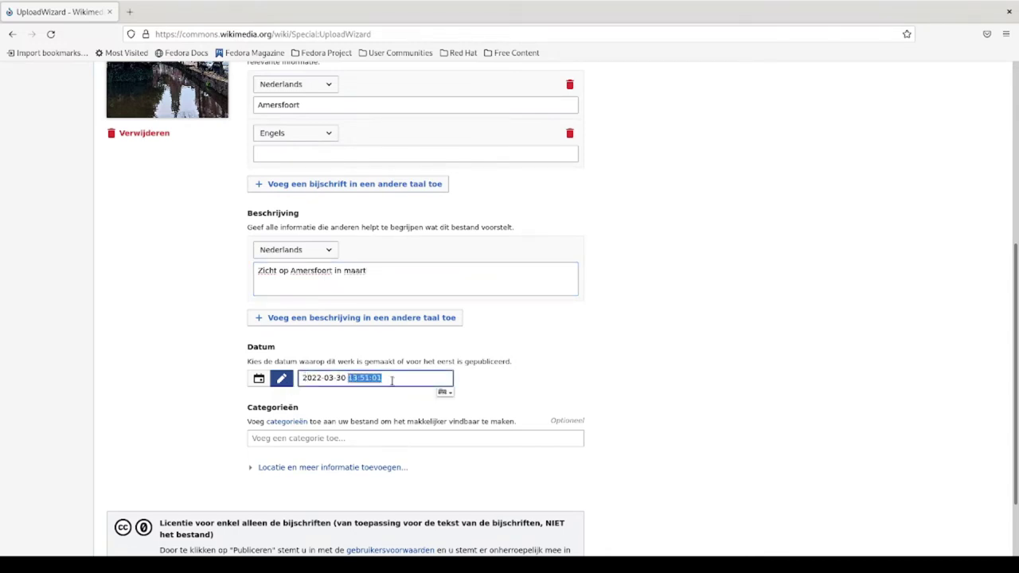
left_click(340, 379)
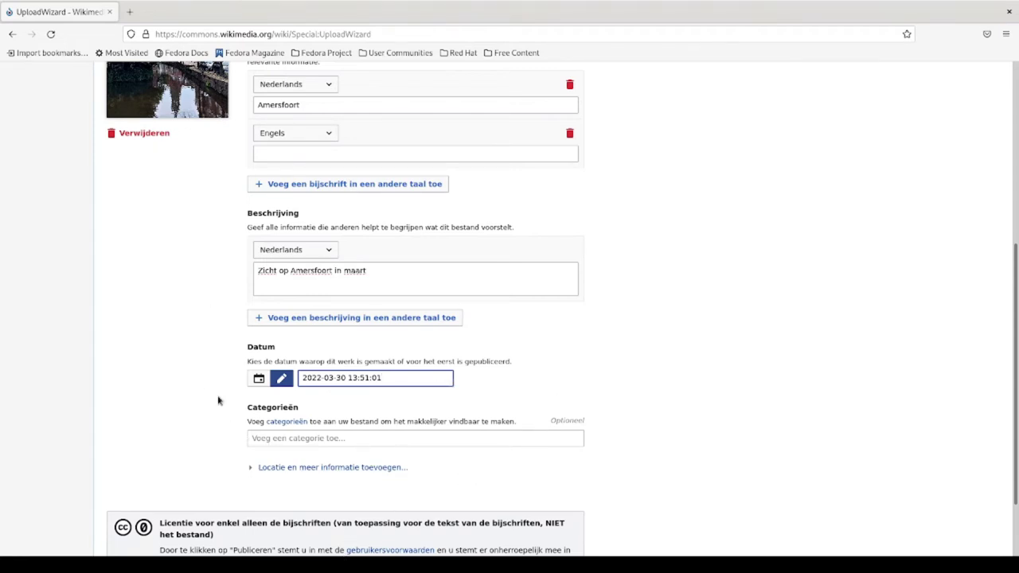
Step: Search the categories for "amersfoort" and add the category Amersfoort to the file
scroll(361, 389, "down", 2)
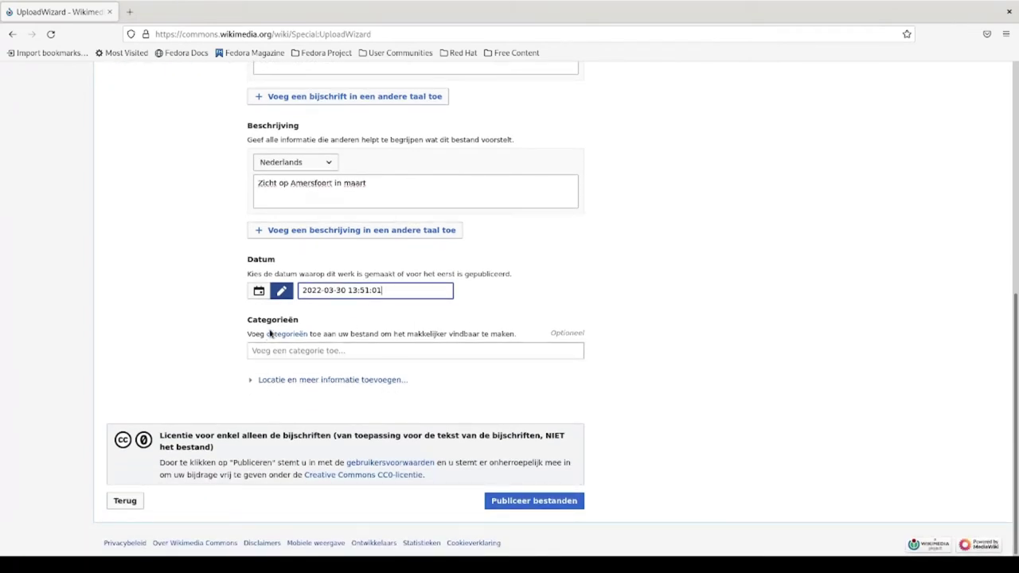
left_click(296, 352)
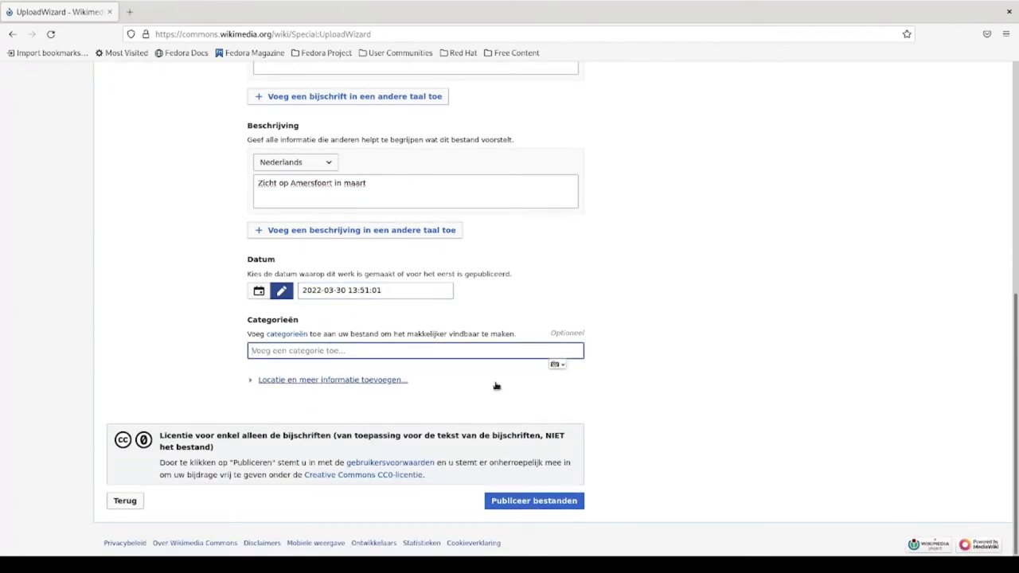
type("amersfoort")
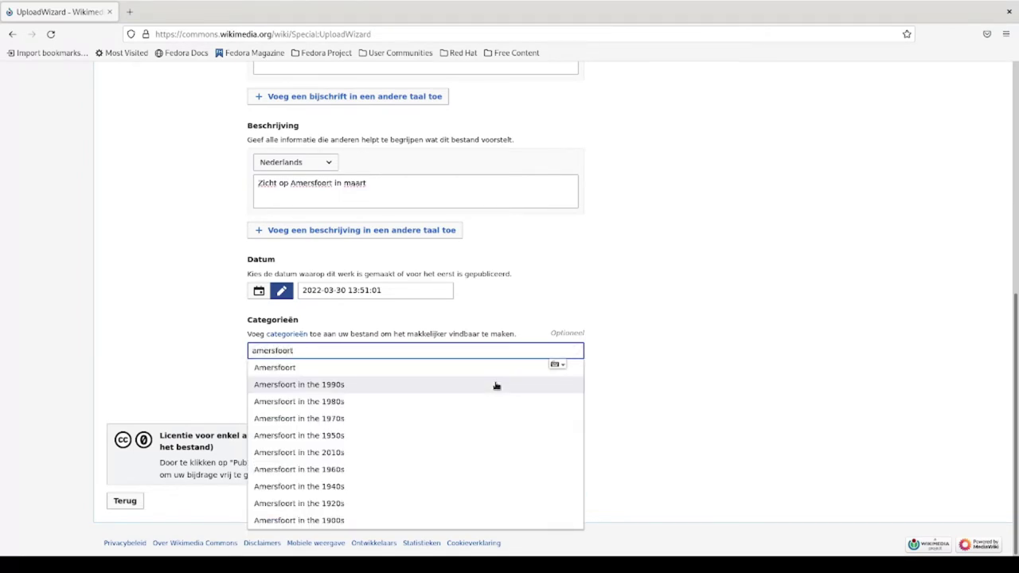
left_click(271, 369)
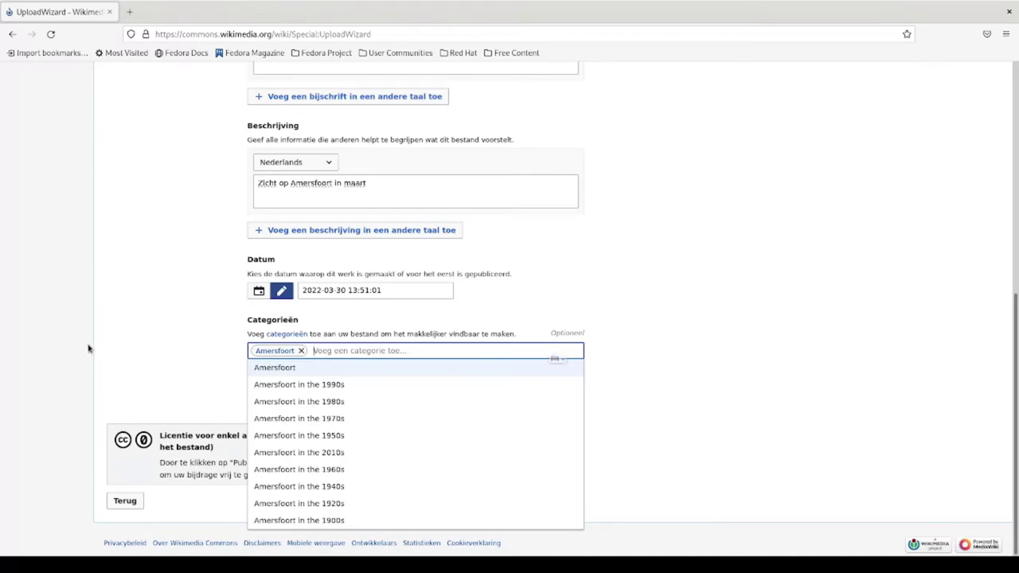
left_click_drag(130, 358, 589, 332)
left_click(502, 344)
left_click(637, 358)
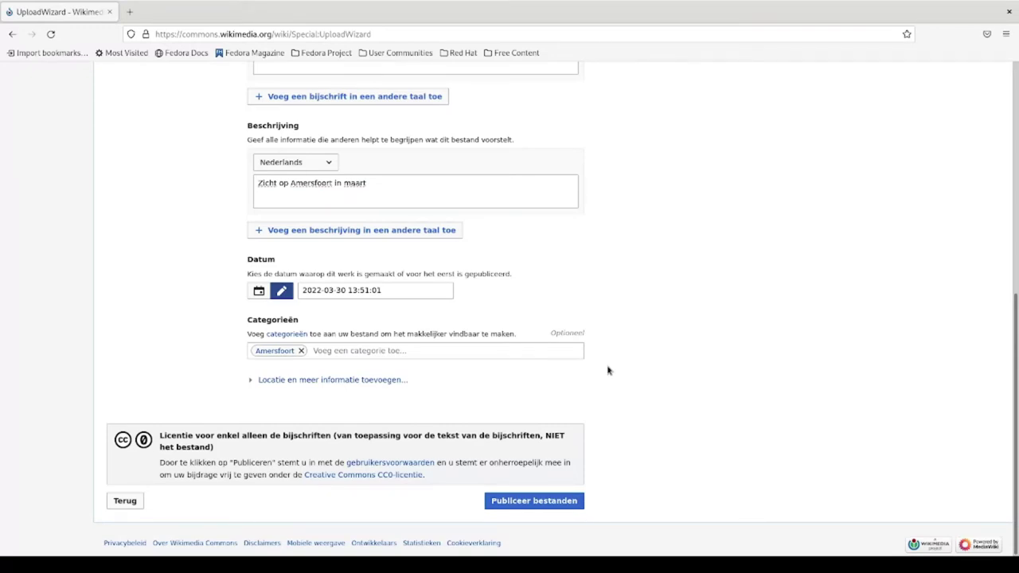
Step: Expand the optional location section and examine the latitude, longitude, direction and other-information fields without filling them in
left_click(309, 380)
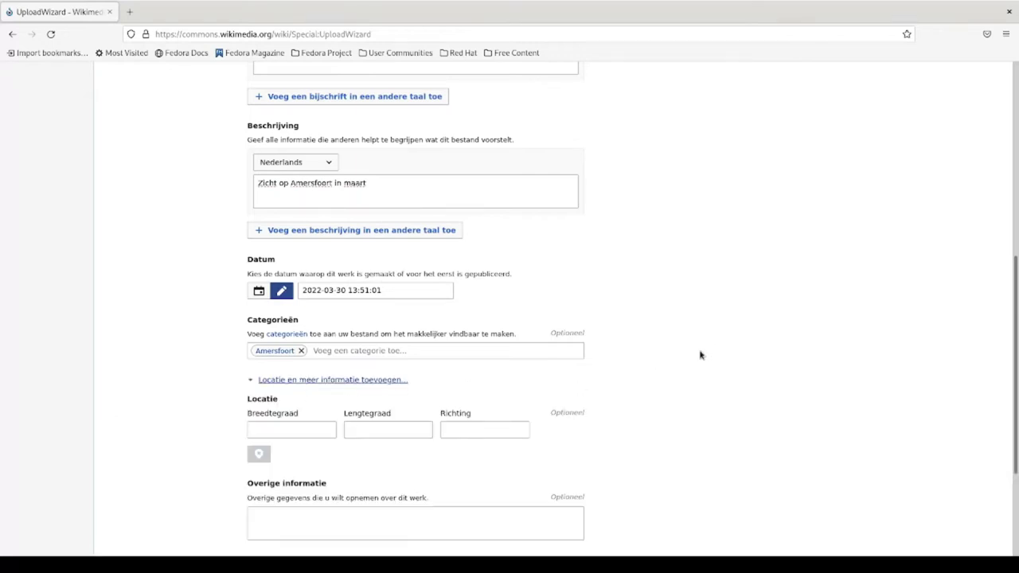
scroll(705, 351, "down", 3)
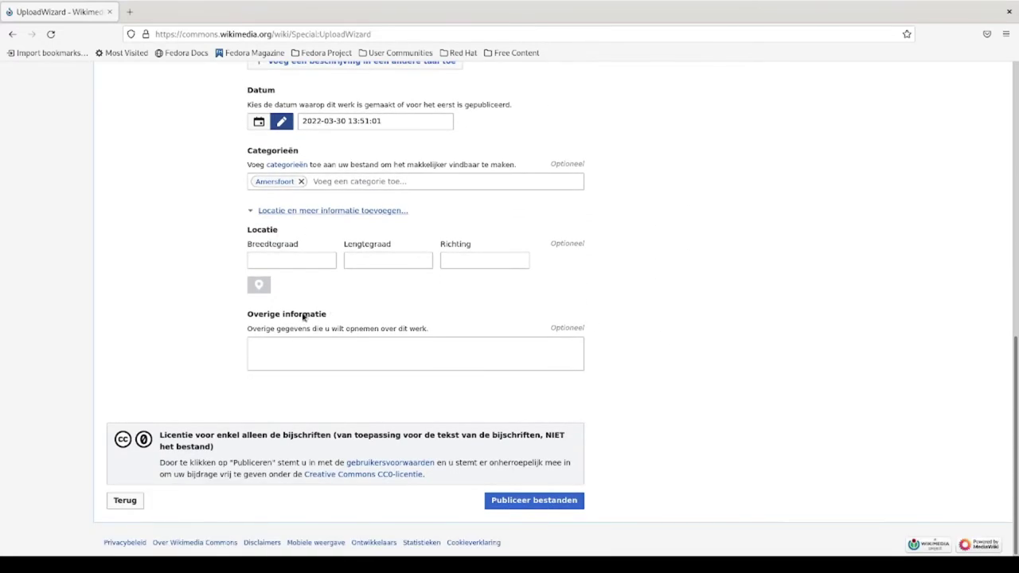
left_click(260, 263)
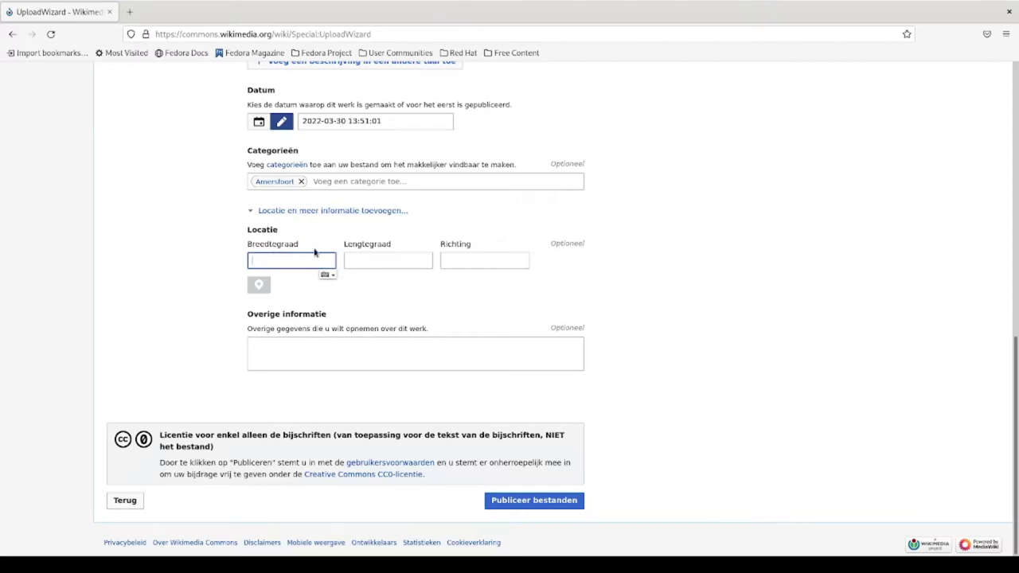
left_click(420, 263)
left_click(475, 260)
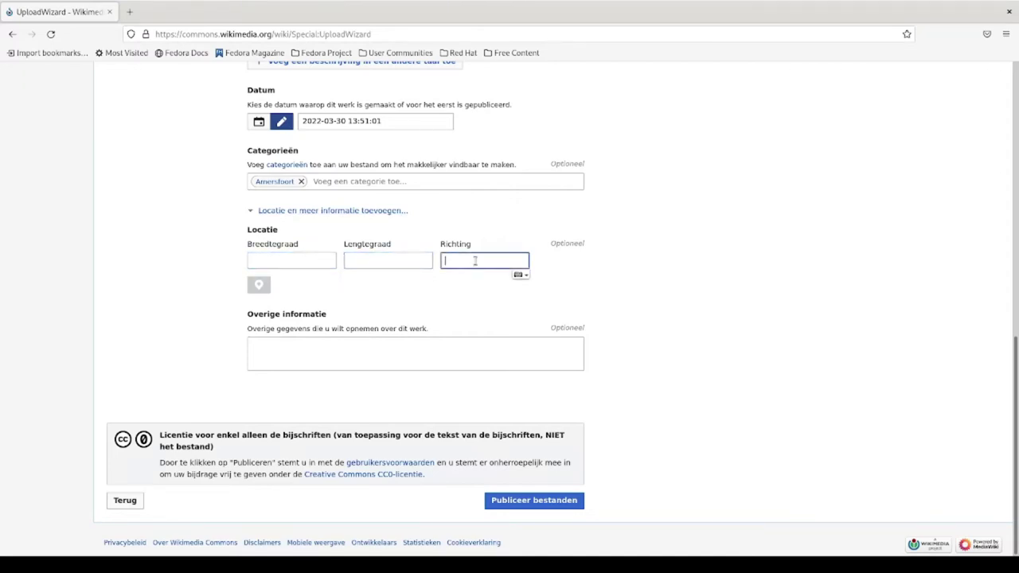
left_click(267, 349)
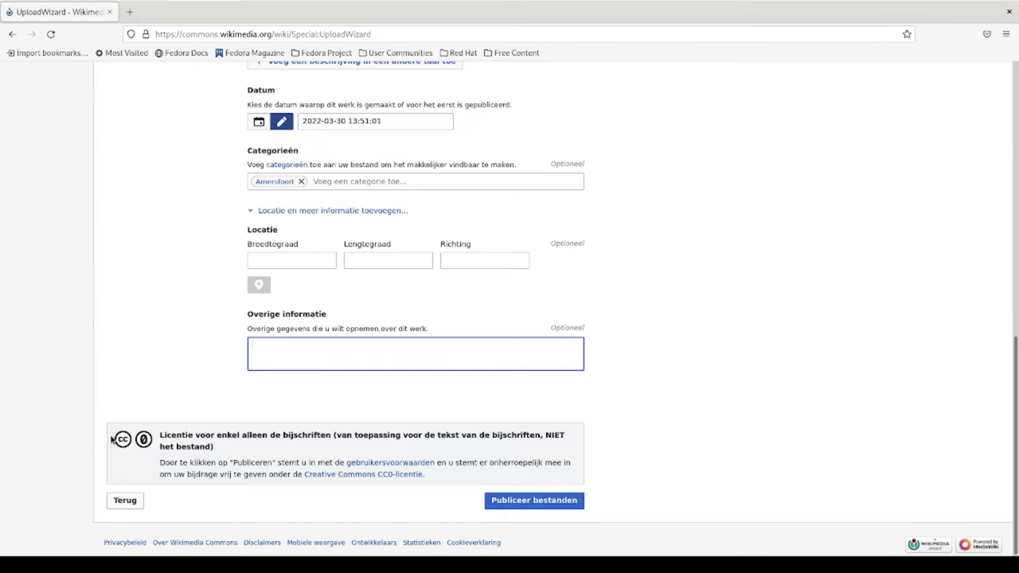
Step: Review the CC0 licence statement for the captions and publish the file
left_click(168, 462)
left_click_drag(168, 462, 414, 475)
left_click(533, 502)
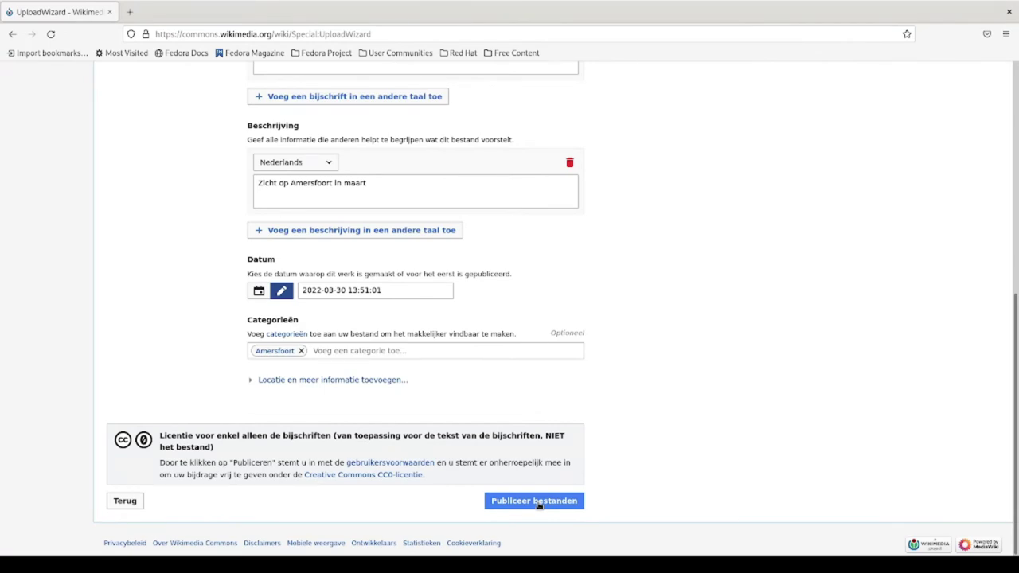
left_click(538, 505)
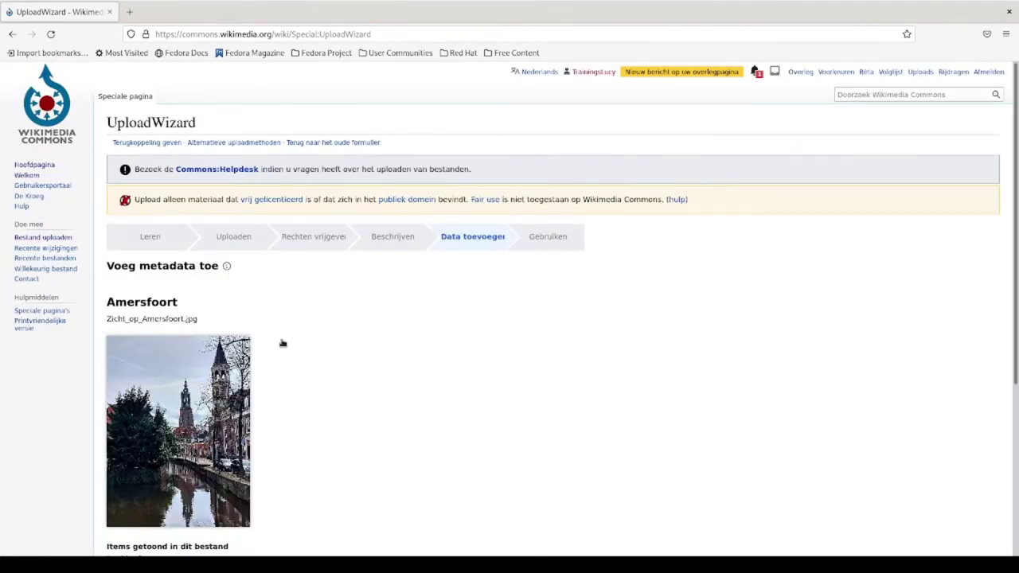
Step: Search Wikidata for "amersfoort" and add the city in the Dutch province of Utrecht as an item depicted in the photo
scroll(168, 279, "down", 3)
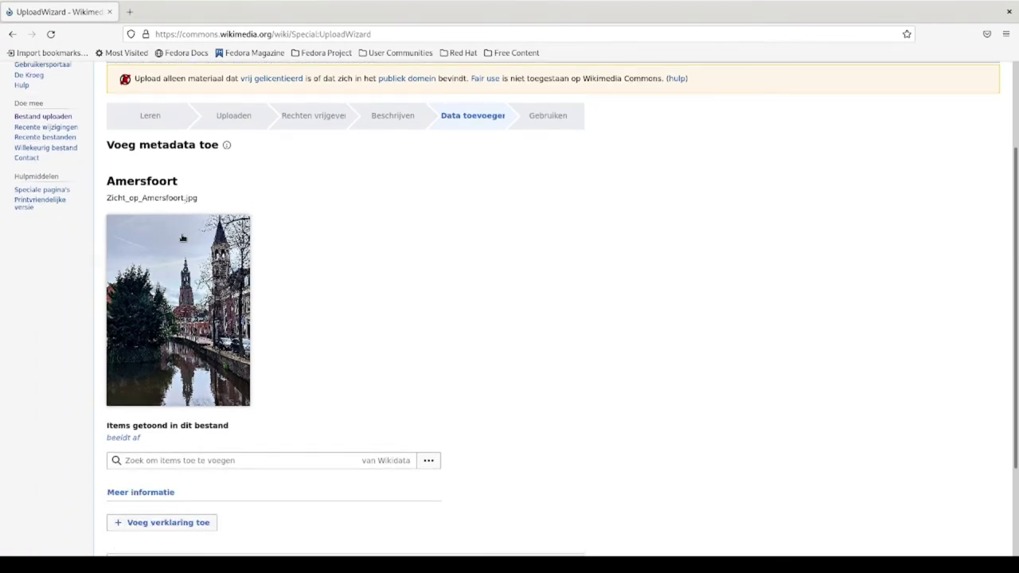
scroll(181, 265, "down", 2)
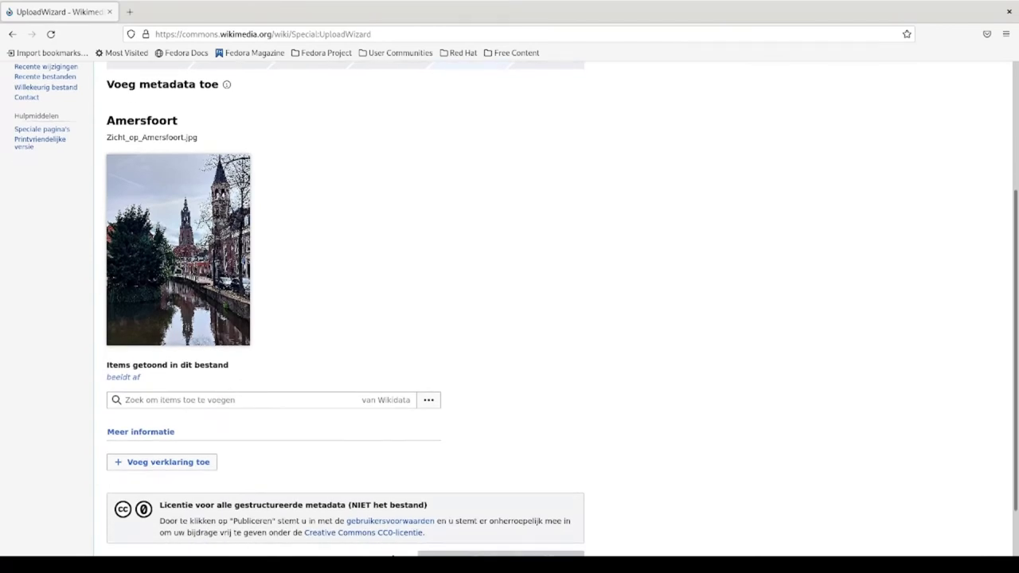
left_click_drag(376, 401, 414, 402)
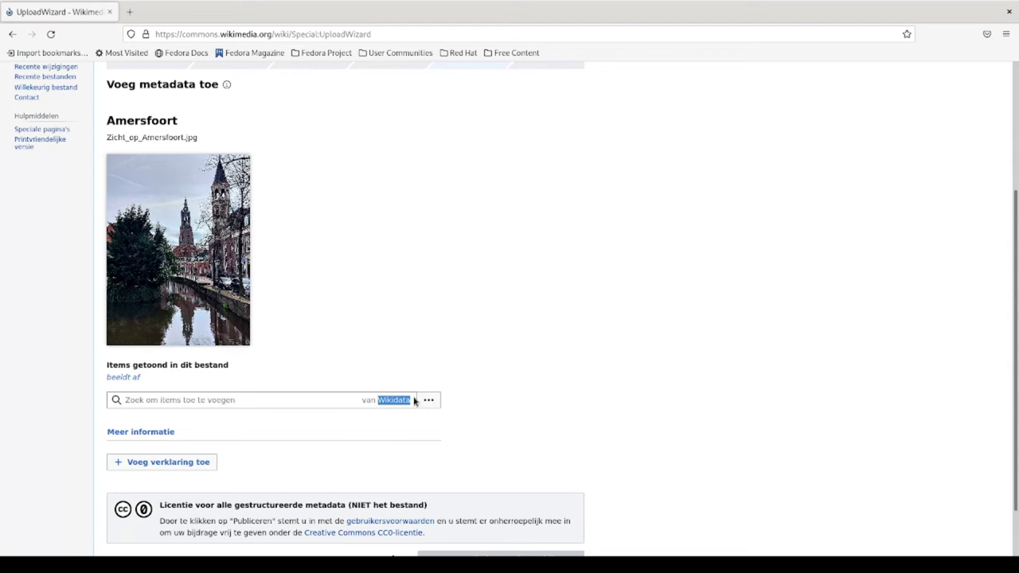
left_click(158, 407)
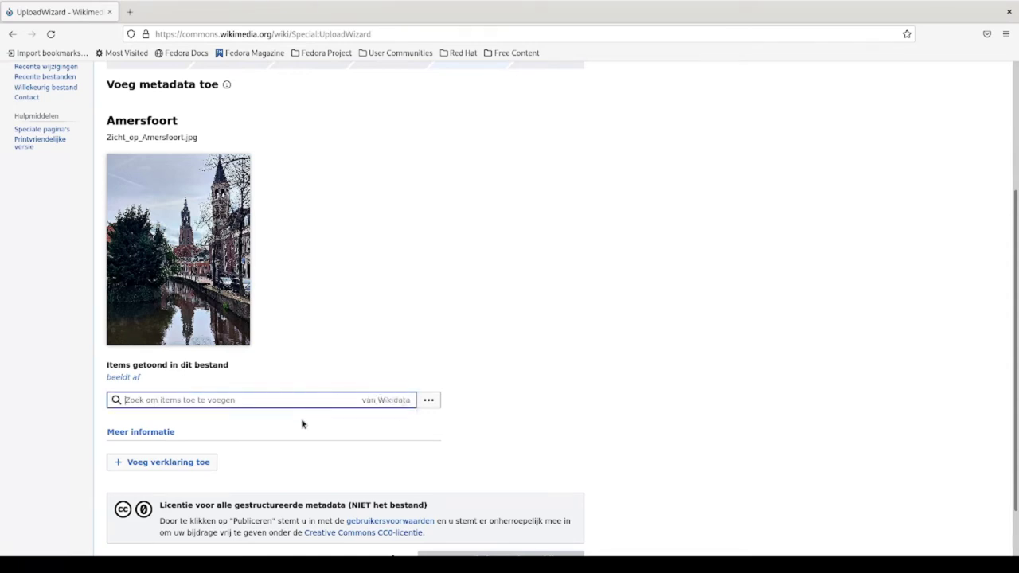
type("amers")
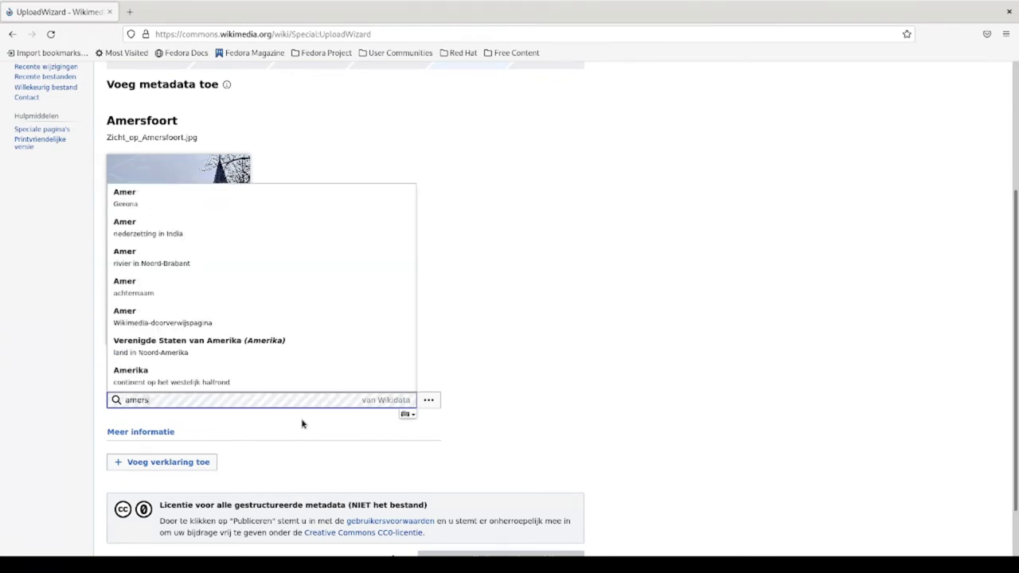
type("foort")
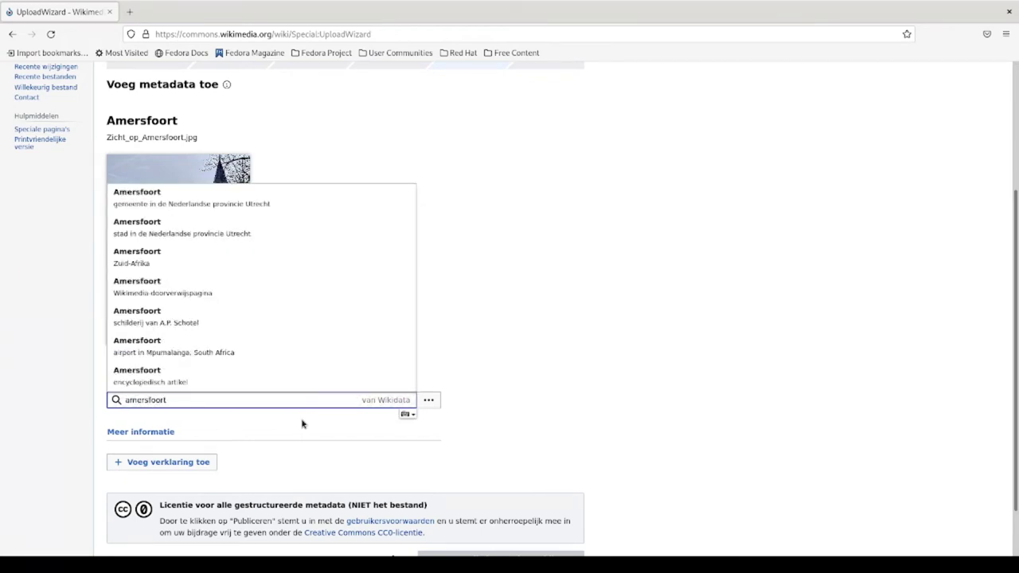
left_click(141, 228)
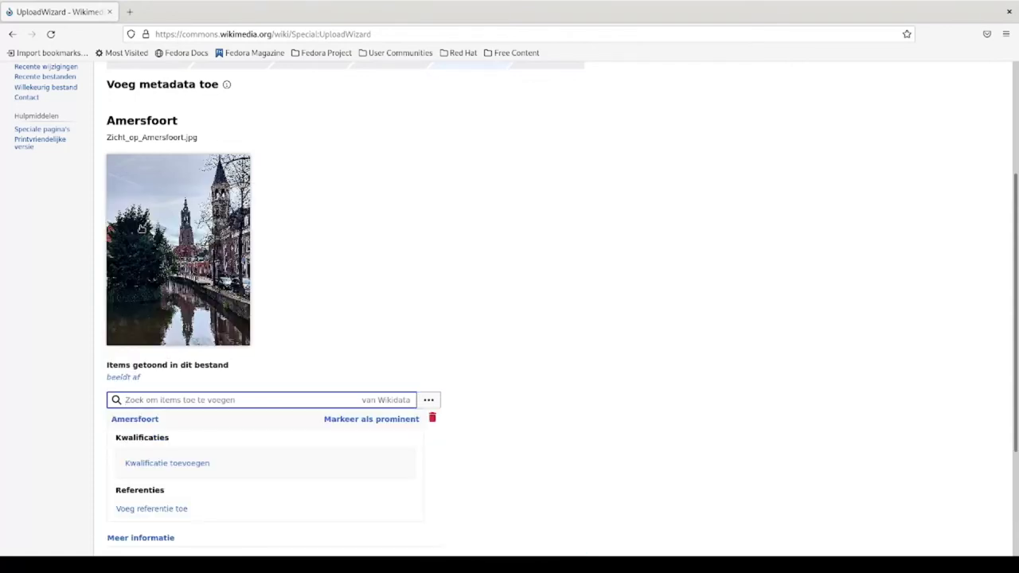
Step: Review the licence statement for the structured metadata and publish the data with Amersfoort as the depicted item
scroll(427, 298, "down", 3)
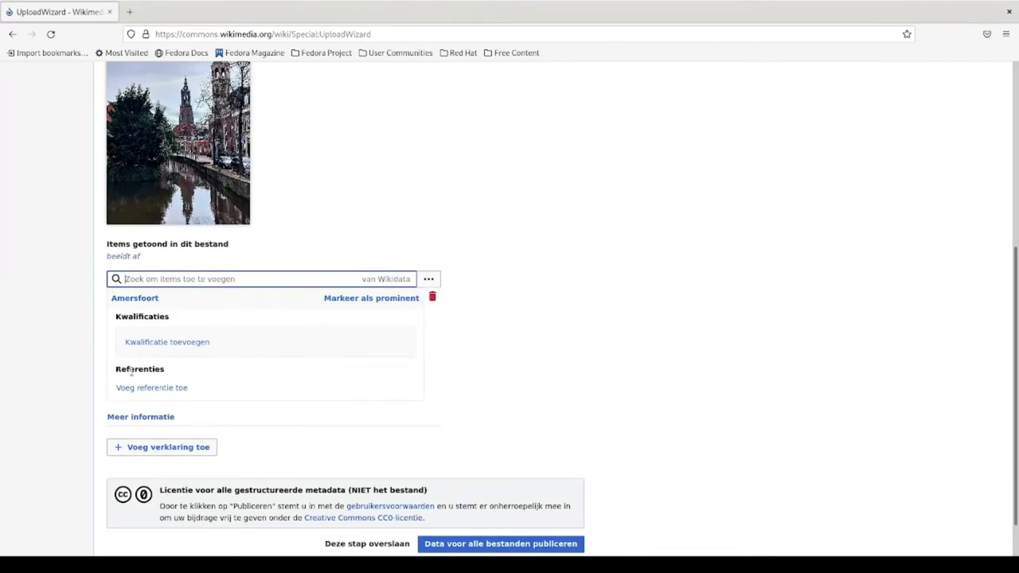
scroll(661, 451, "down", 2)
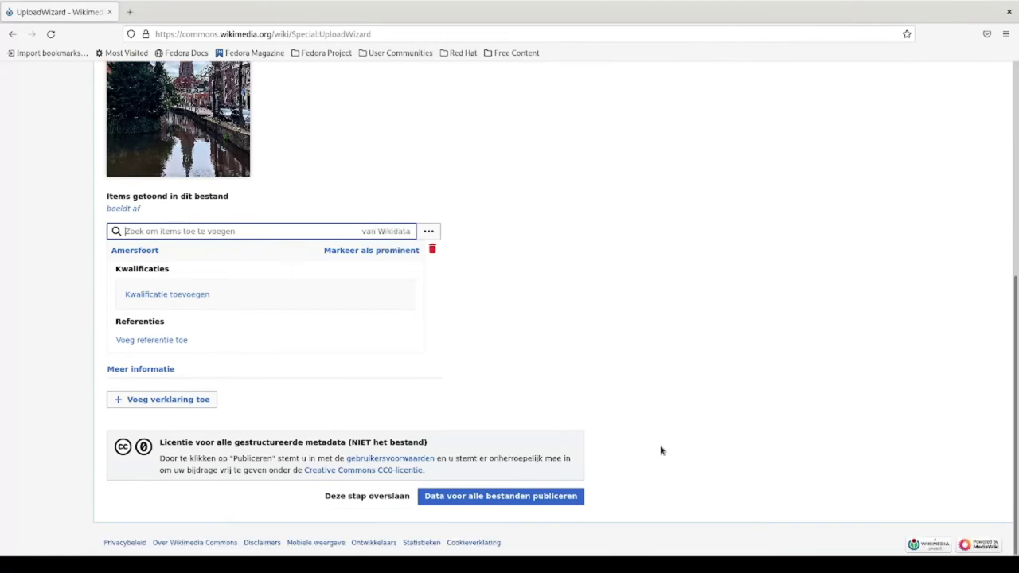
left_click(475, 499)
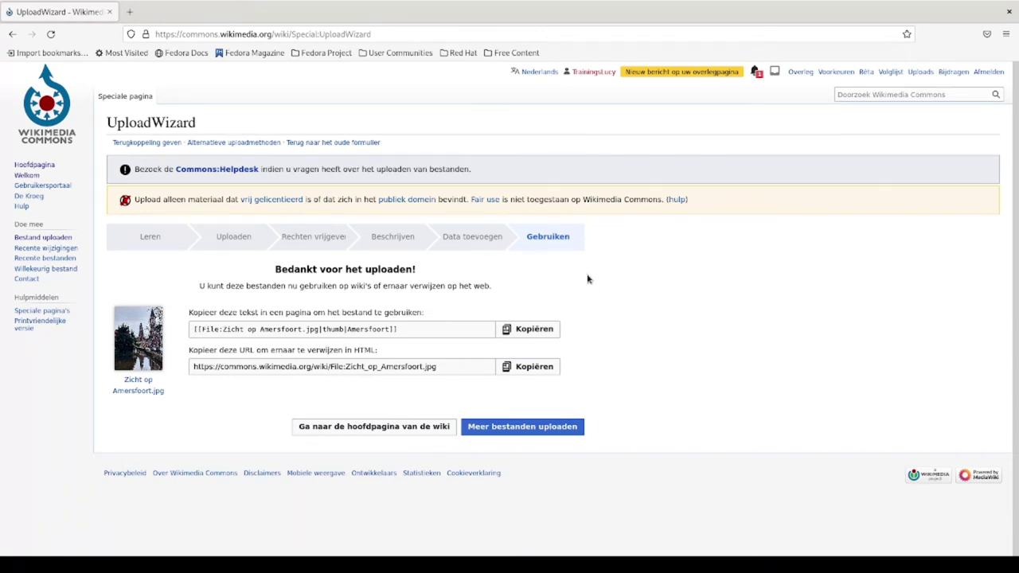
Step: Copy the uploaded file's wiki embed text and its HTML link URL, and leave the upload wizard for the wiki's main page
left_click(541, 329)
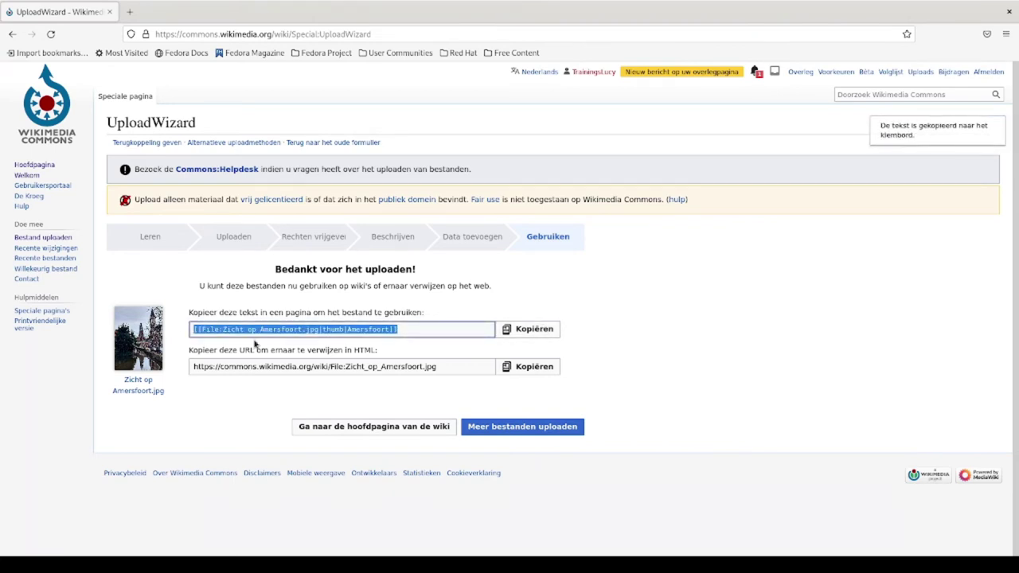
left_click(527, 367)
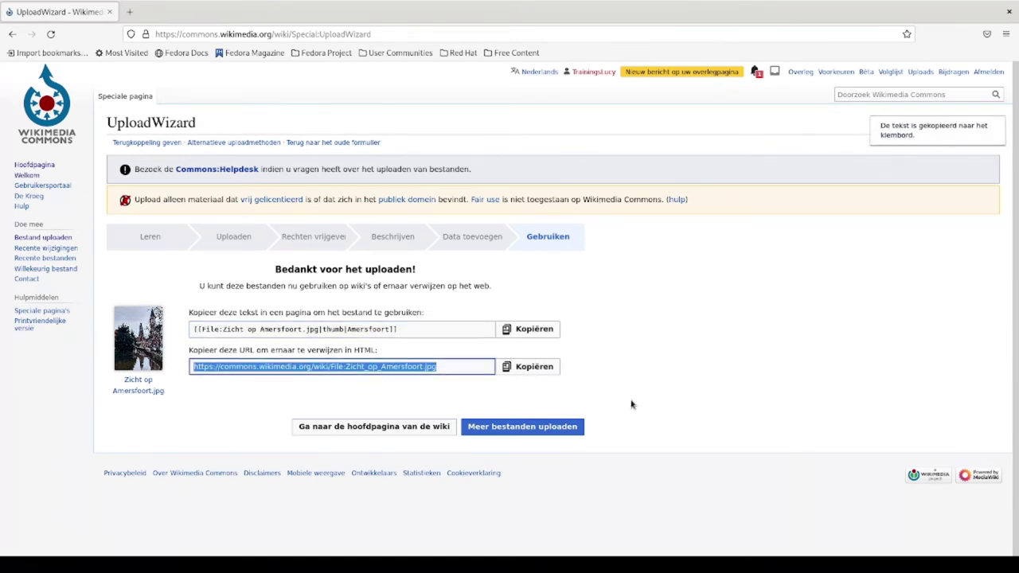
left_click(381, 429)
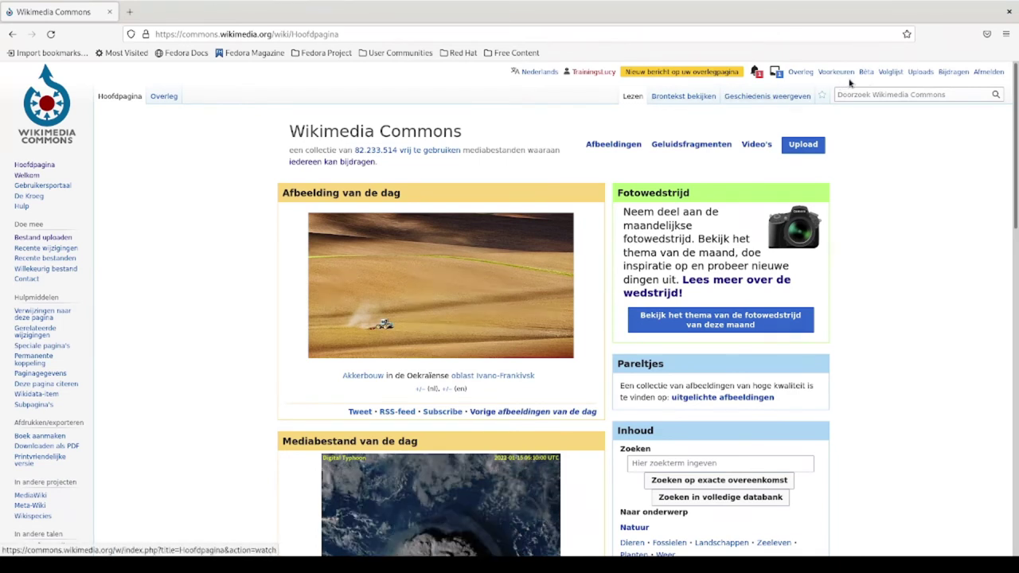
Step: From the account's contributions, open the linked Wikidata item for Amersfoort and examine its Q-number, descriptions and statements
left_click(945, 74)
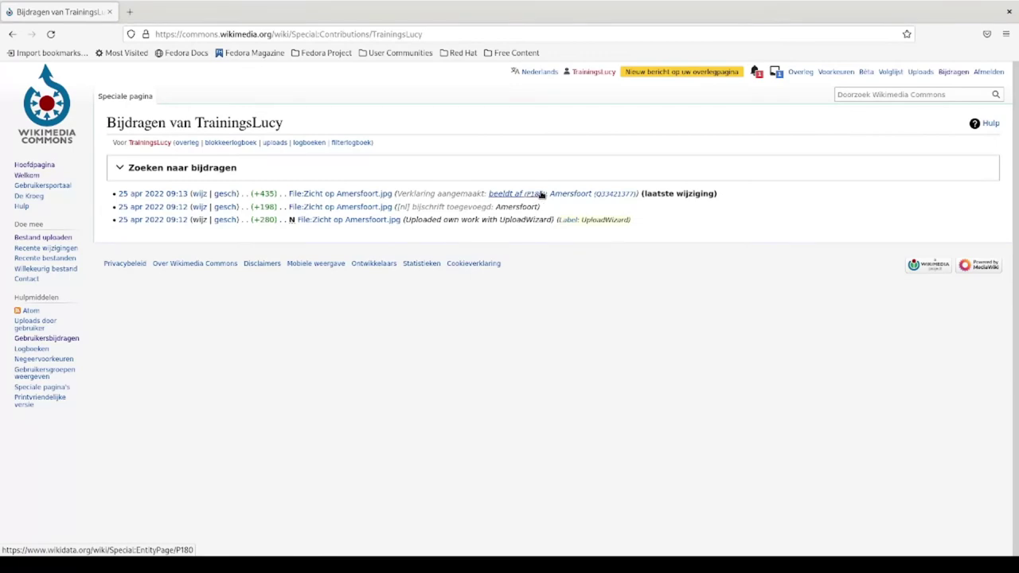
left_click(623, 196)
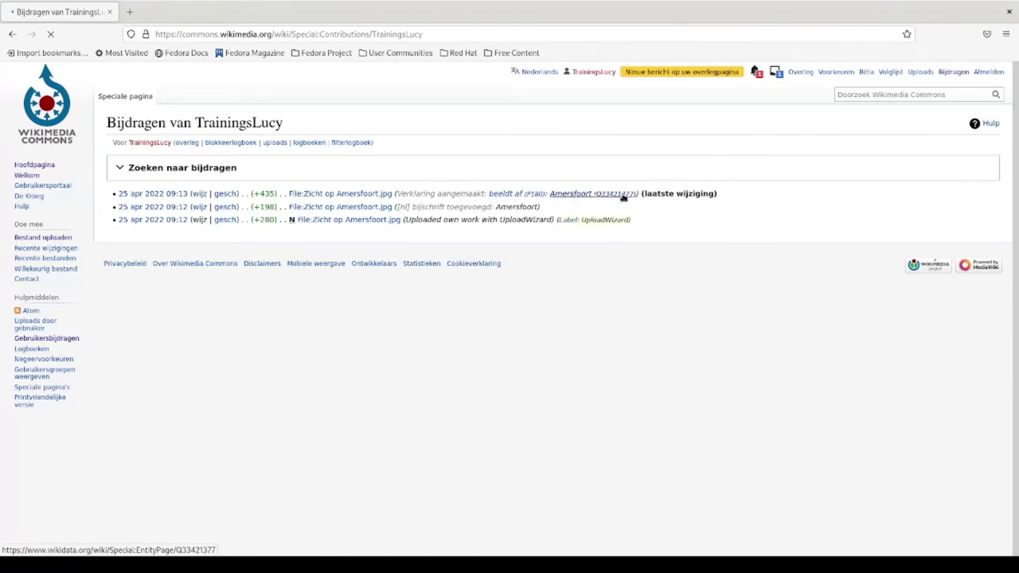
left_click_drag(268, 35, 312, 35)
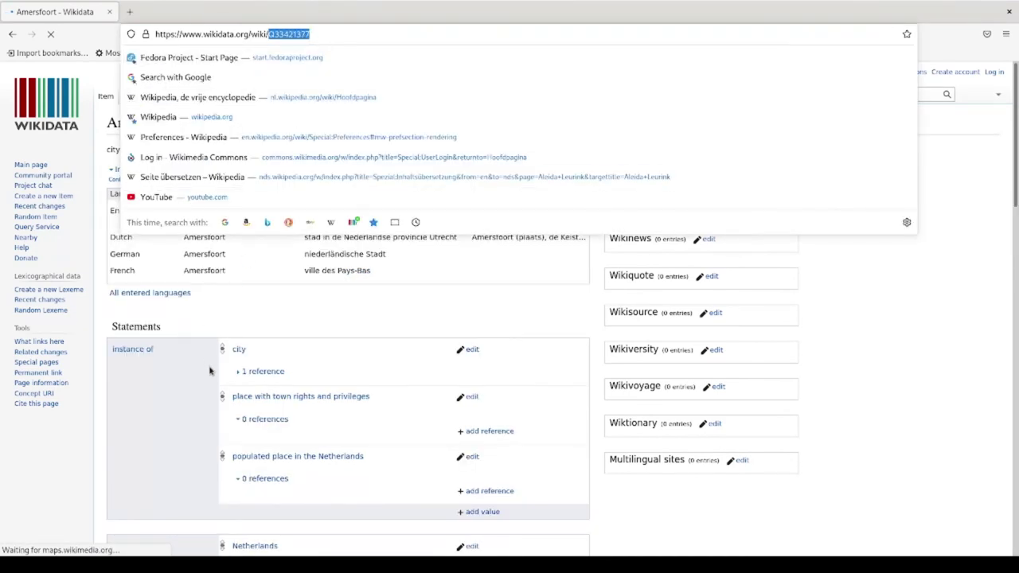
left_click(322, 340)
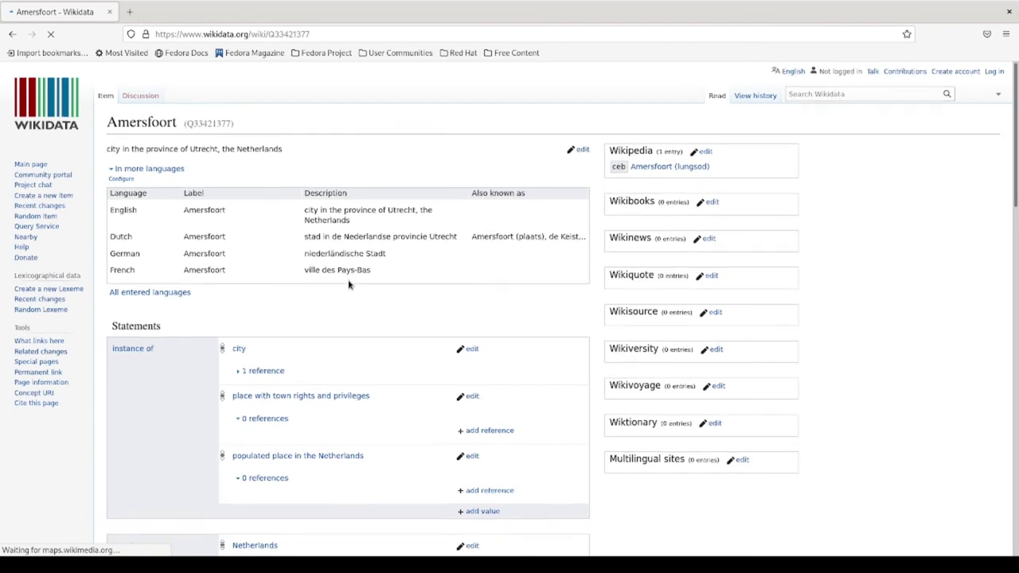
scroll(348, 284, "down", 5)
scroll(347, 284, "down", 7)
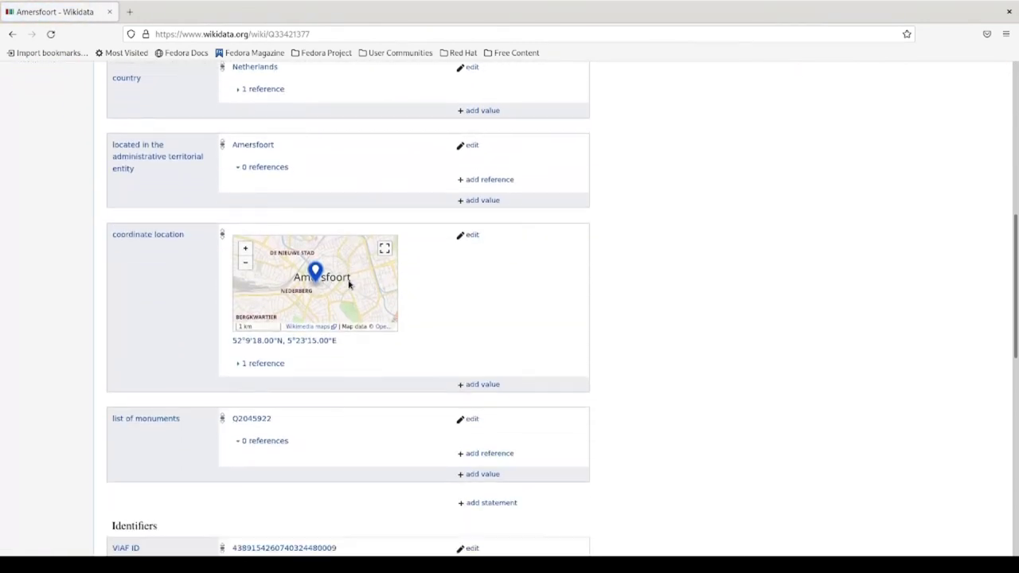
scroll(348, 284, "up", 15)
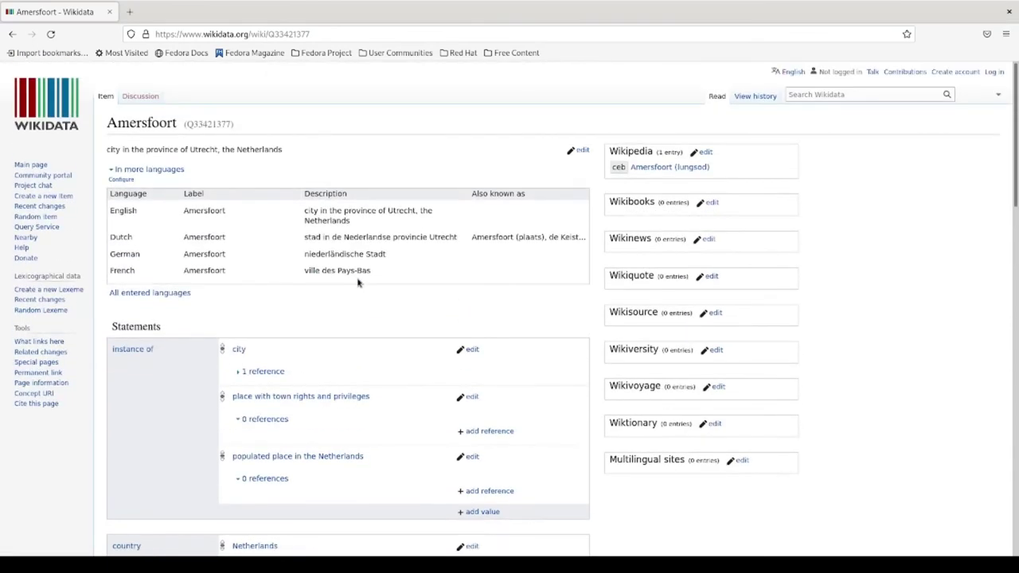
Step: Return to the contributions on Wikimedia Commons and open the list of files uploaded by this account
left_click(12, 34)
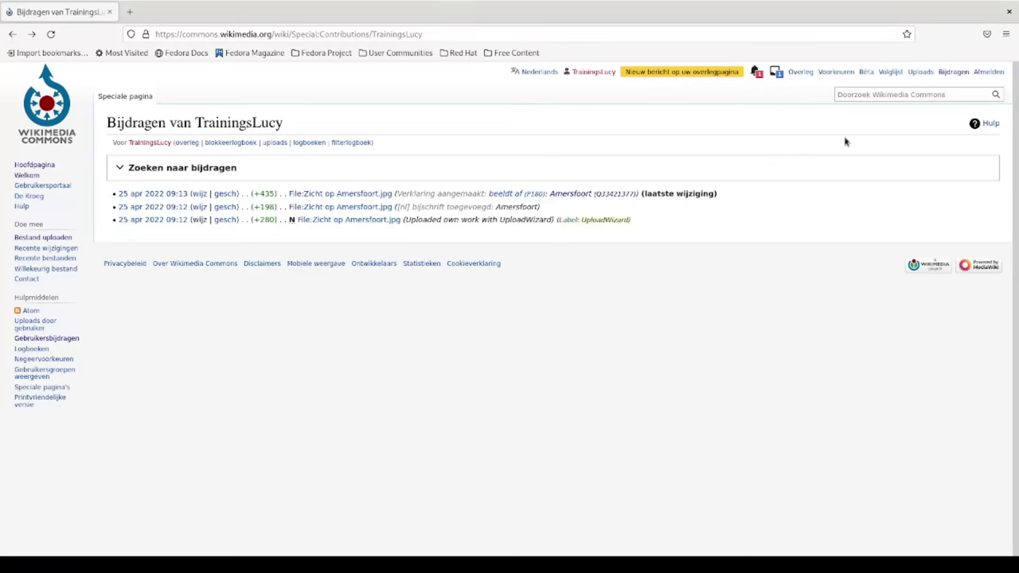
left_click(920, 72)
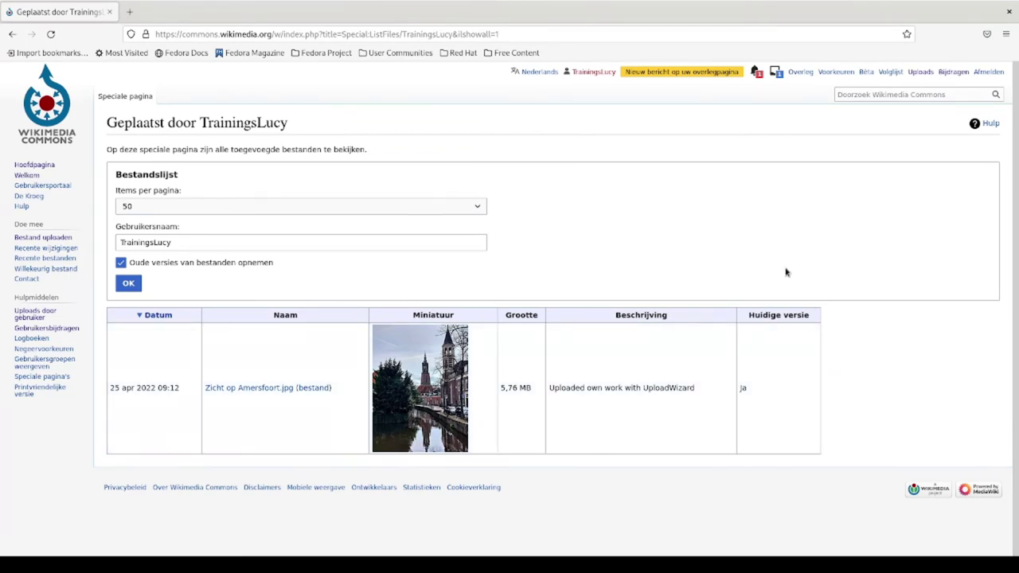
Step: Return to the Commons main page, open the Images category, and look through its subcategories and media files
left_click(13, 34)
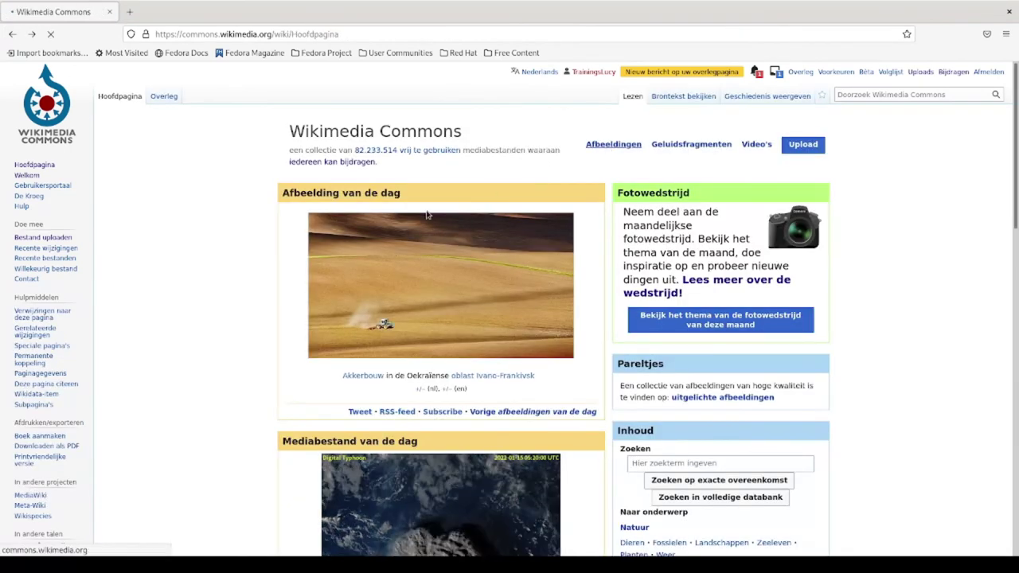
left_click(13, 34)
scroll(294, 211, "down", 5)
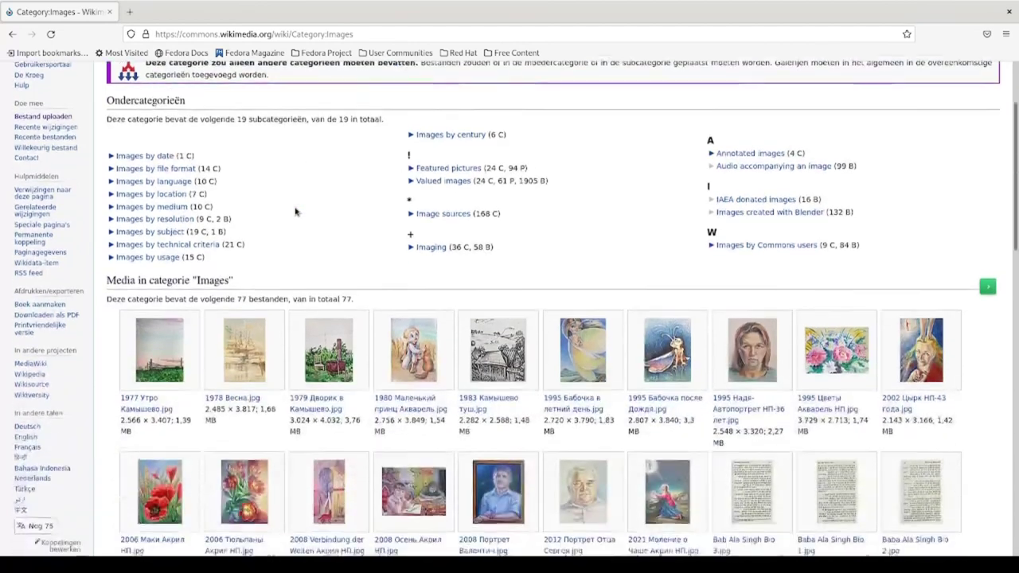
scroll(549, 249, "down", 10)
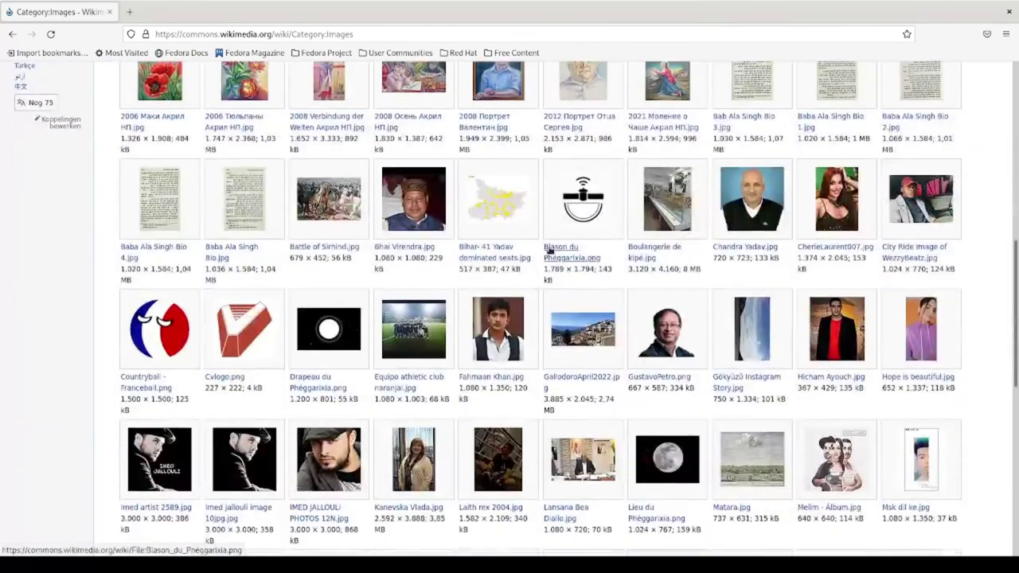